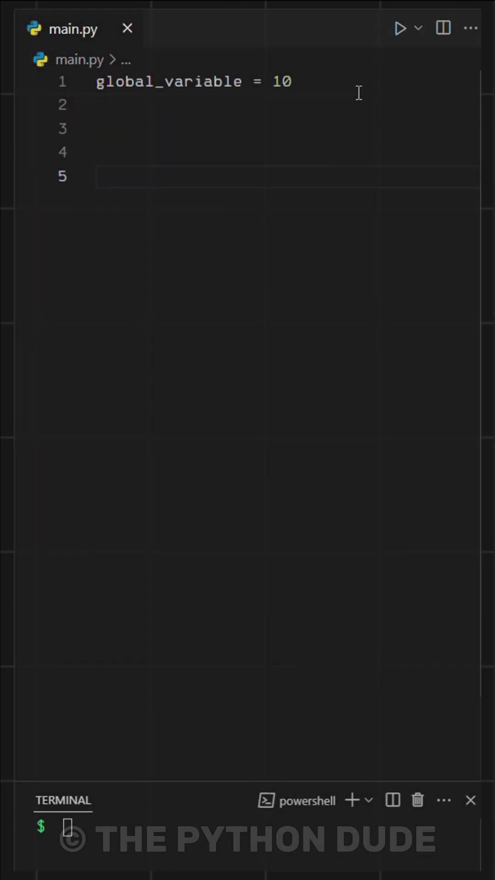
- Paste a calculate() function summing global_variable over 1000 iterations, plus print(calculate()), on line 3
left_click_drag(272, 80, 61, 80)
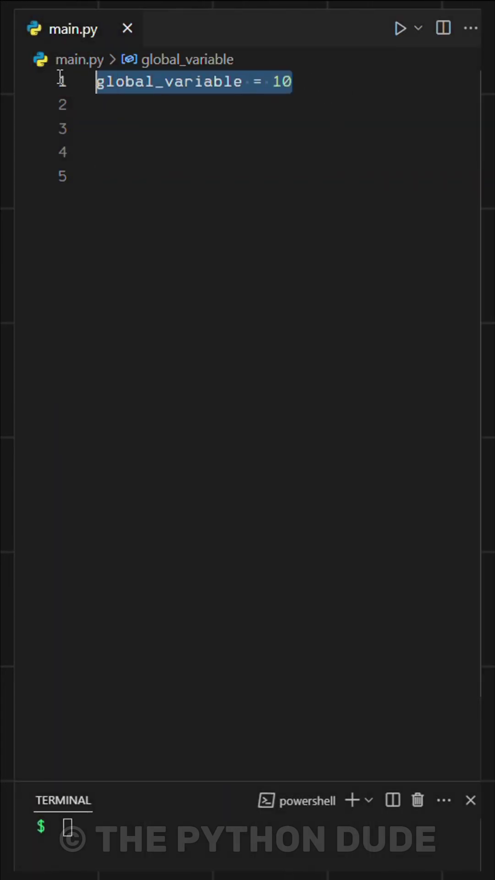
left_click(199, 130)
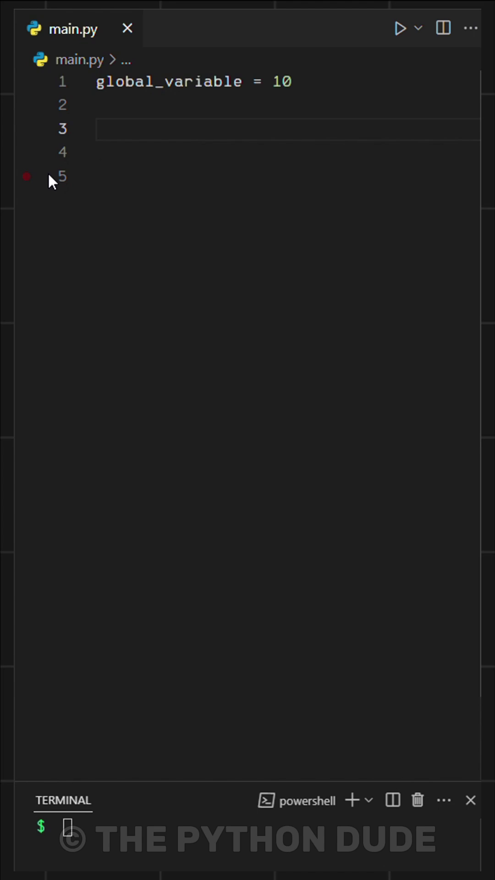
type("def calculate():     result = 0     for _ in range(1000):         result += global_variable     return result  print(calculate())")
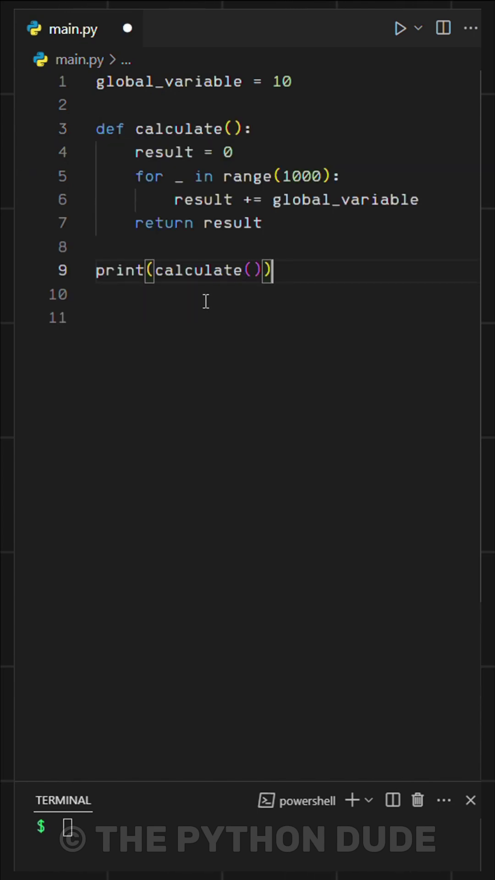
- Review the calculate() header and its global_variable loop, then collapse the terminal panel
left_click(220, 323)
left_click(186, 129)
left_click_drag(136, 130, 253, 129)
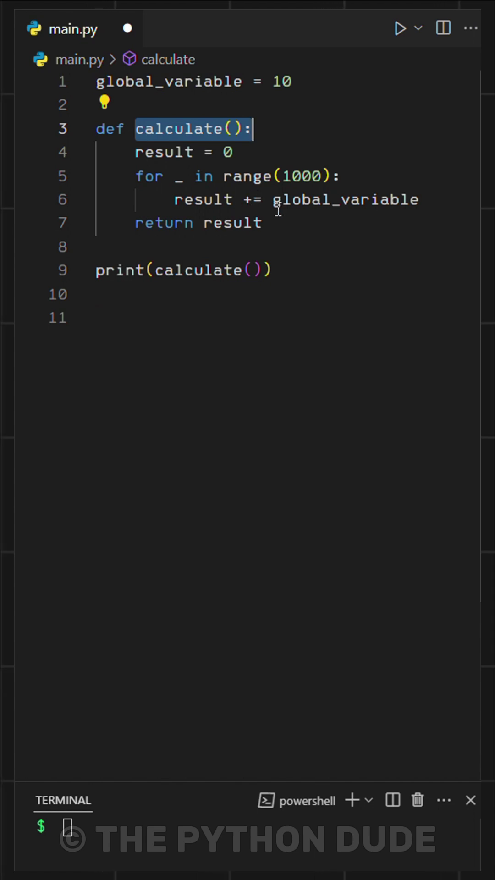
left_click_drag(273, 199, 418, 199)
left_click(353, 356)
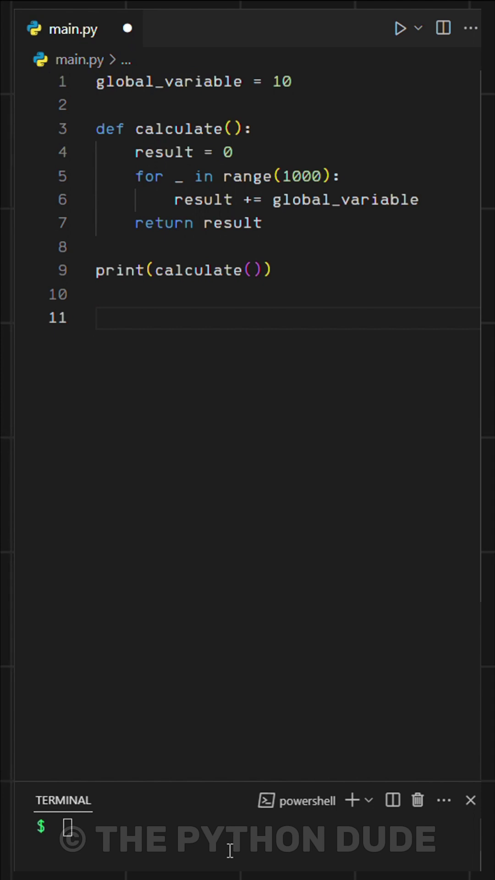
left_click_drag(158, 787, 157, 845)
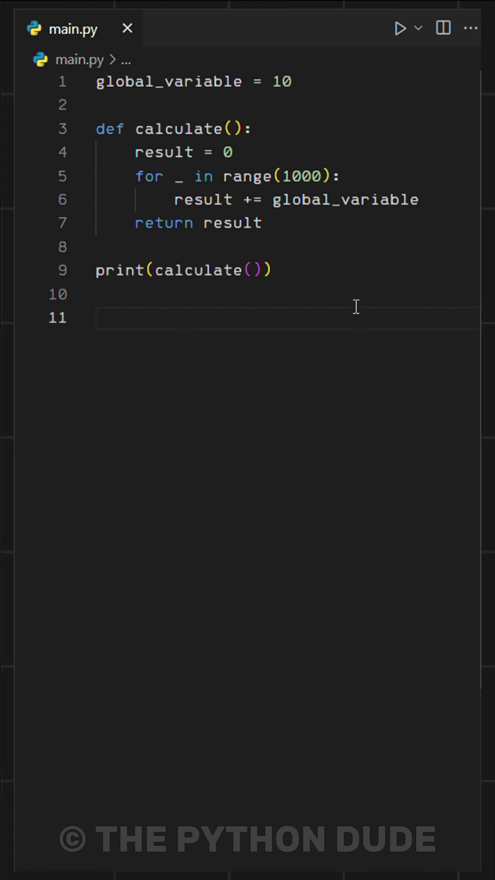
- Replace calculate() with a version that assigns local_var = global_variable and sums local_var
left_click_drag(356, 306, 83, 134)
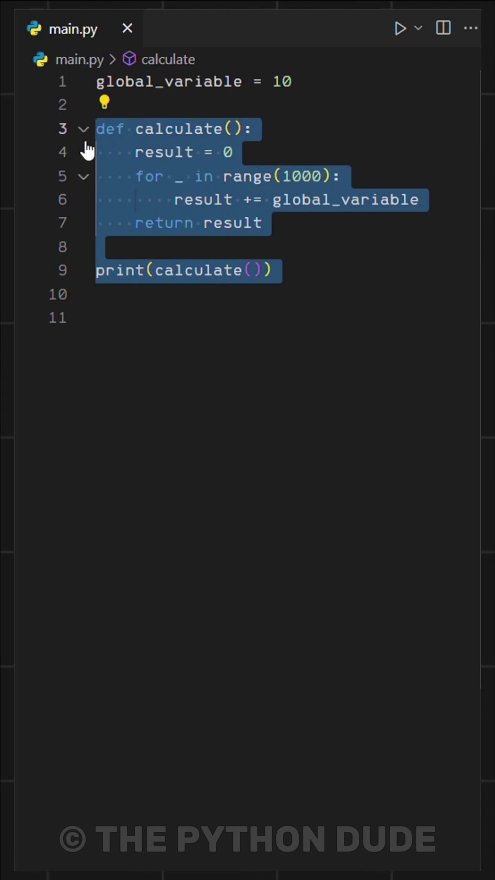
type("def calculate():     result = 0     local_var = global_variable     for _ in range(1000):         result += local_var     return result  print(calculate())")
left_click_drag(401, 177, 135, 177)
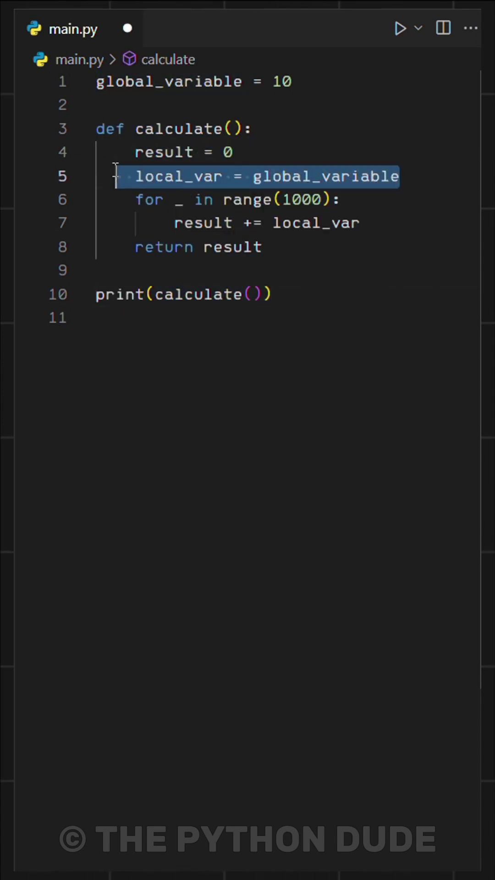
left_click(278, 417)
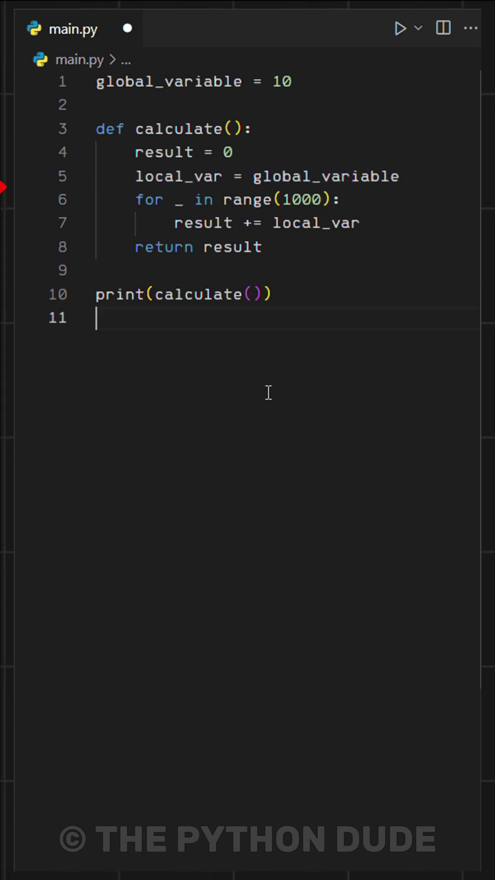